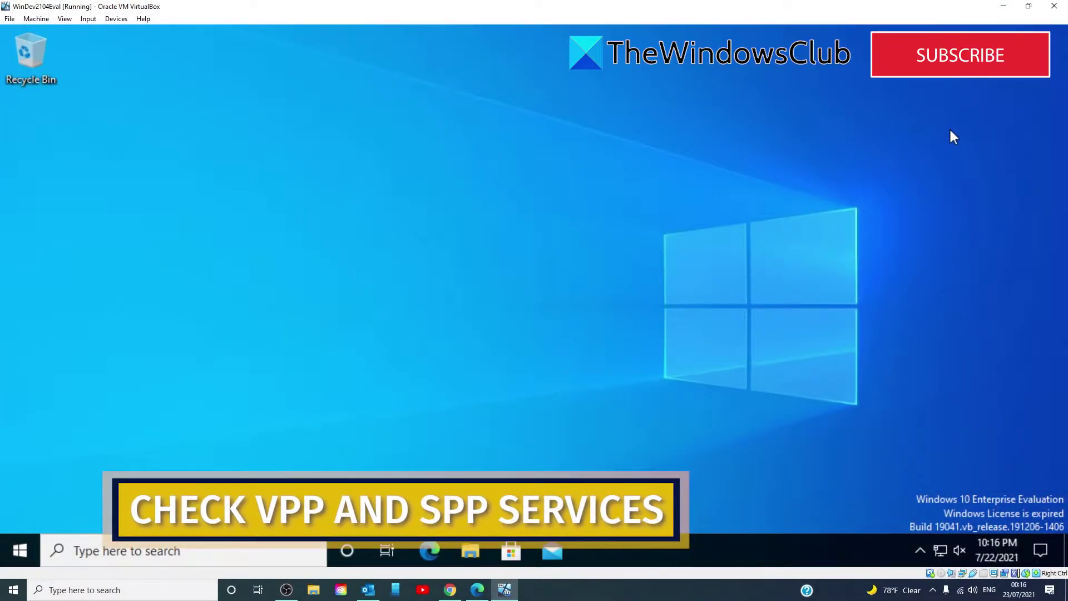
Launch Services via a 'ser' search and scroll the service list down to Volume Shadow Copy
{"action": "left_click", "coordinate": [209, 552]}
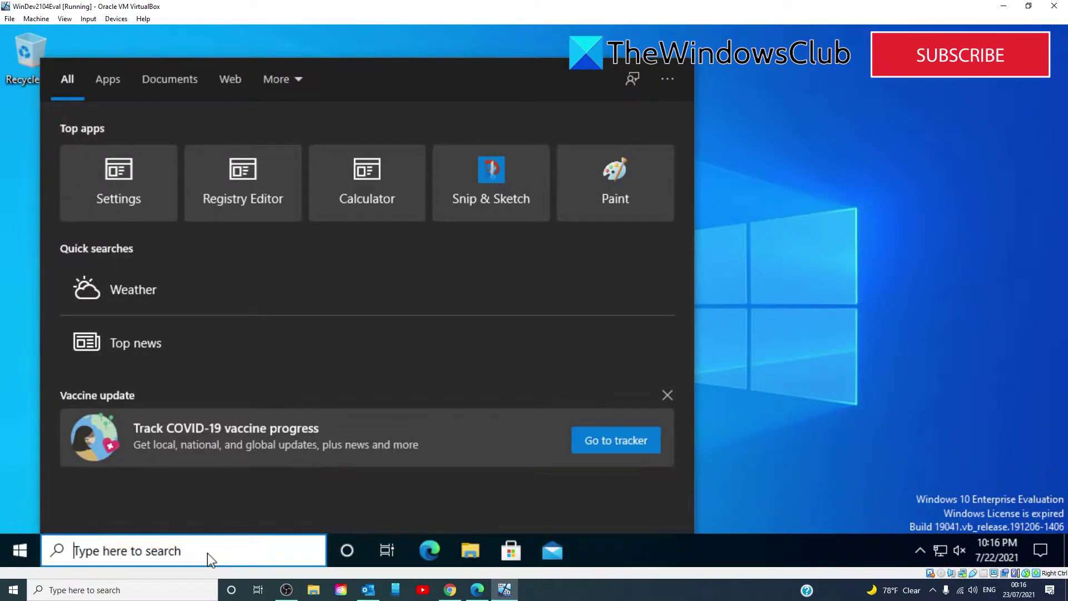
{"action": "type", "text": "ser"}
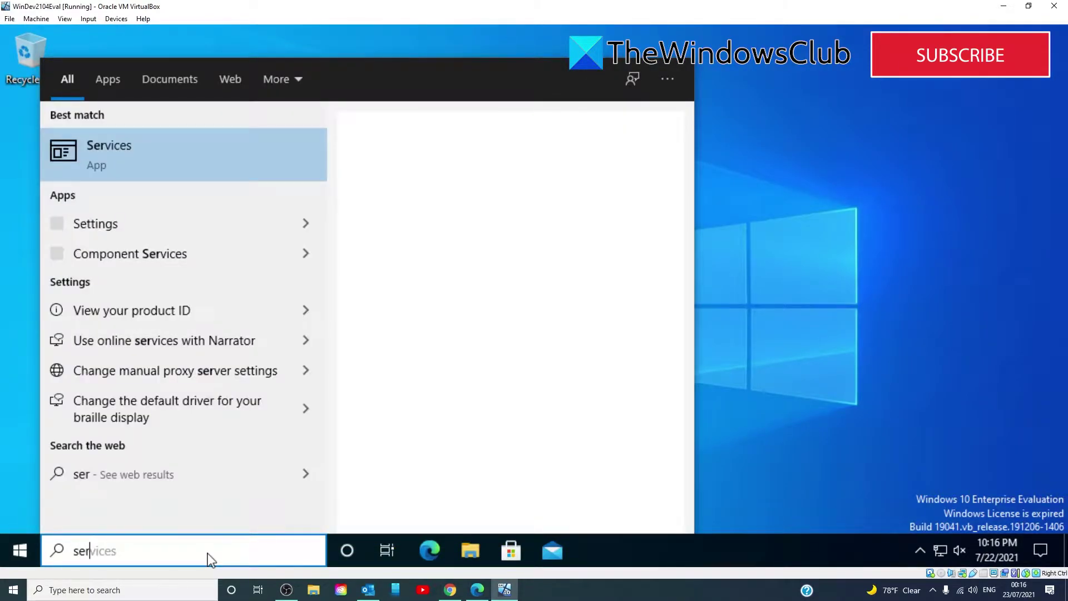
{"action": "key", "text": "Return"}
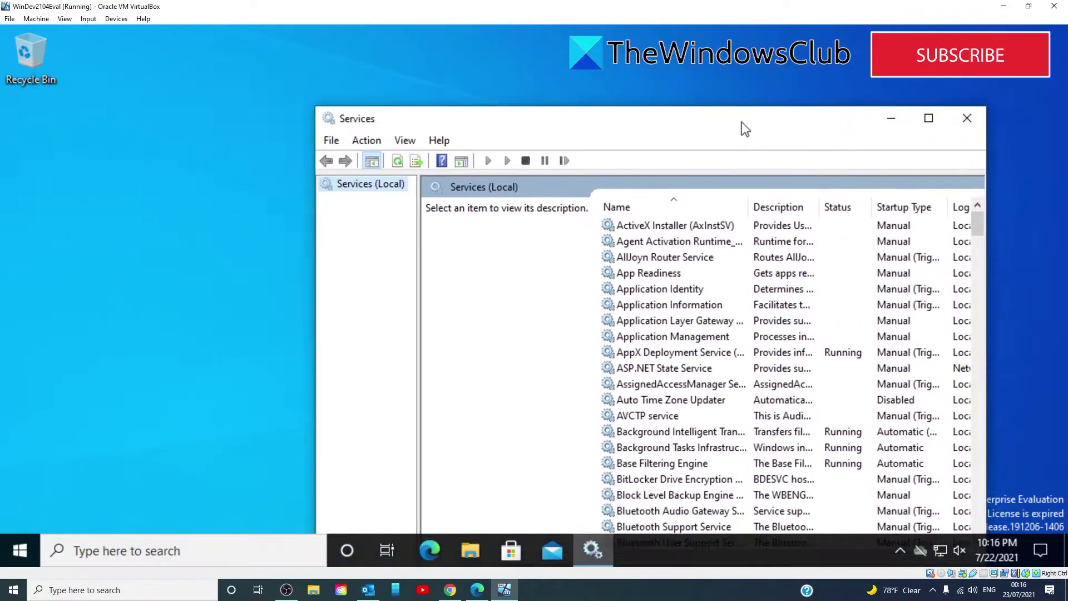
{"action": "left_click_drag", "start_coordinate": [743, 122], "coordinate": [818, 66]}
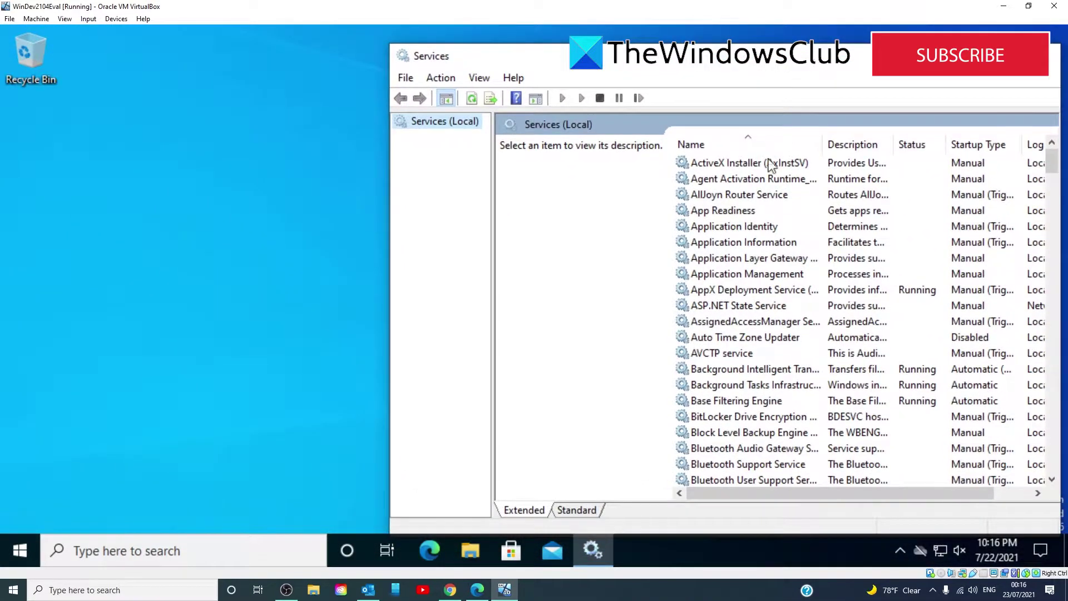
{"action": "scroll", "coordinate": [752, 289], "scroll_direction": "down", "scroll_amount": 4}
{"action": "scroll", "coordinate": [752, 289], "scroll_direction": "down", "scroll_amount": 12}
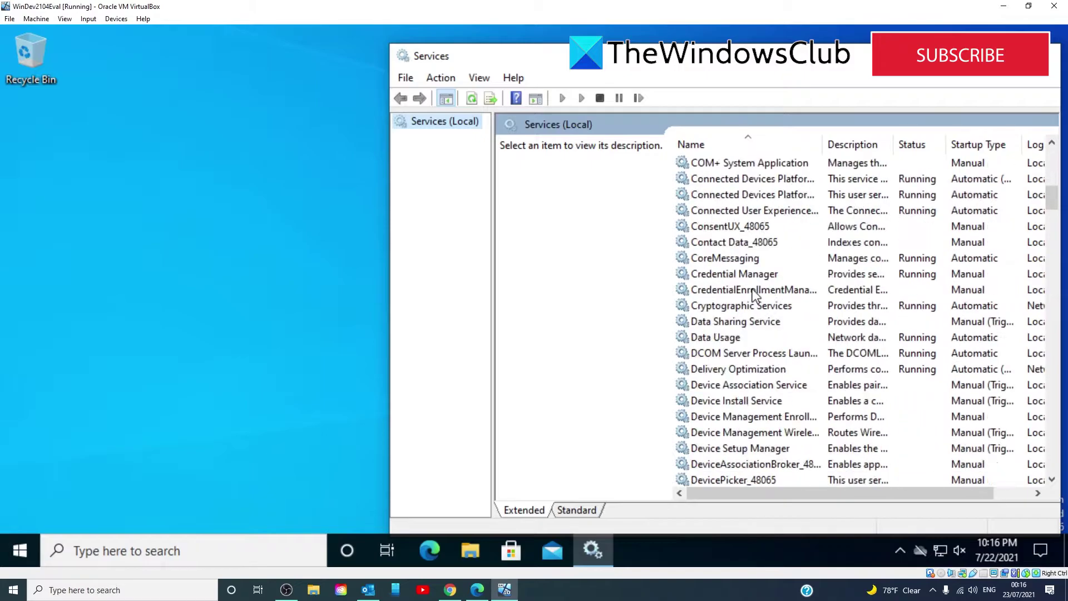
{"action": "scroll", "coordinate": [753, 289], "scroll_direction": "down", "scroll_amount": 20}
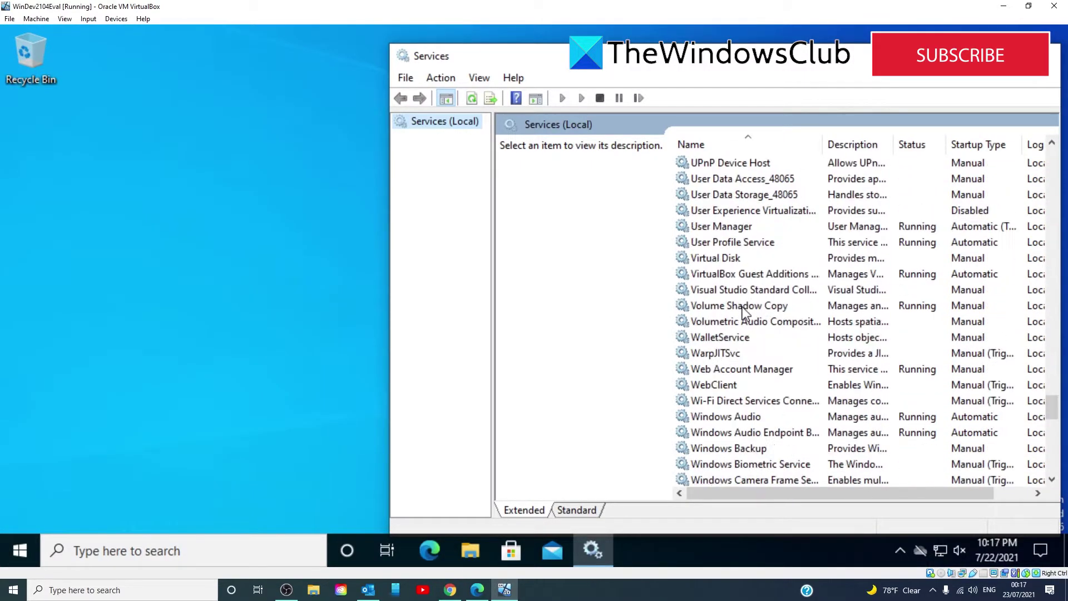
Check the Volume Shadow Copy and Software Protection properties for Running status, then exit Services
{"action": "double_click", "coordinate": [745, 310]}
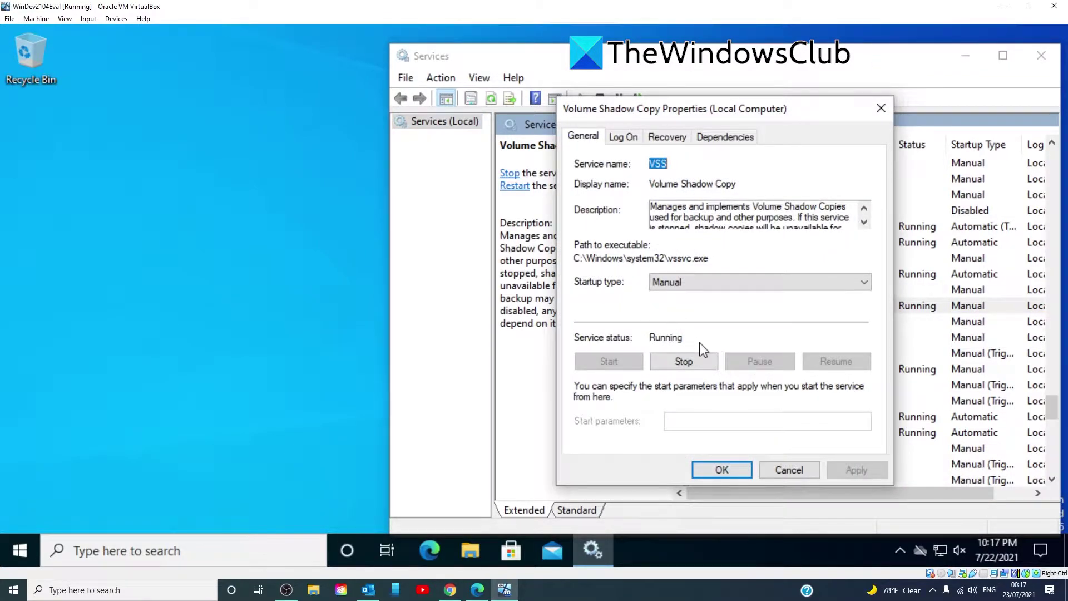
{"action": "left_click", "coordinate": [736, 471]}
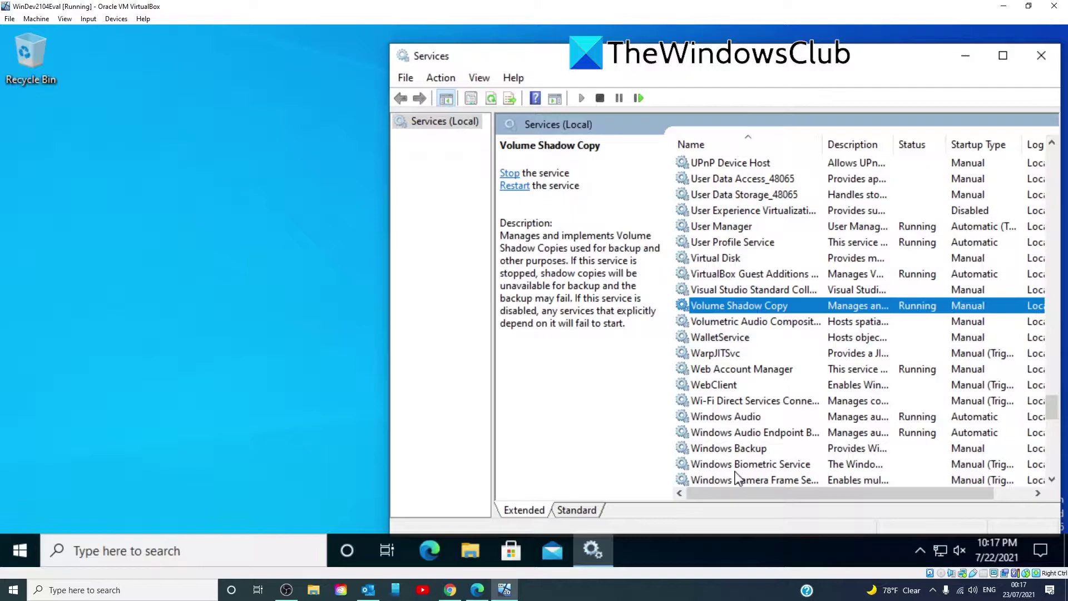
{"action": "scroll", "coordinate": [752, 389], "scroll_direction": "up", "scroll_amount": 5}
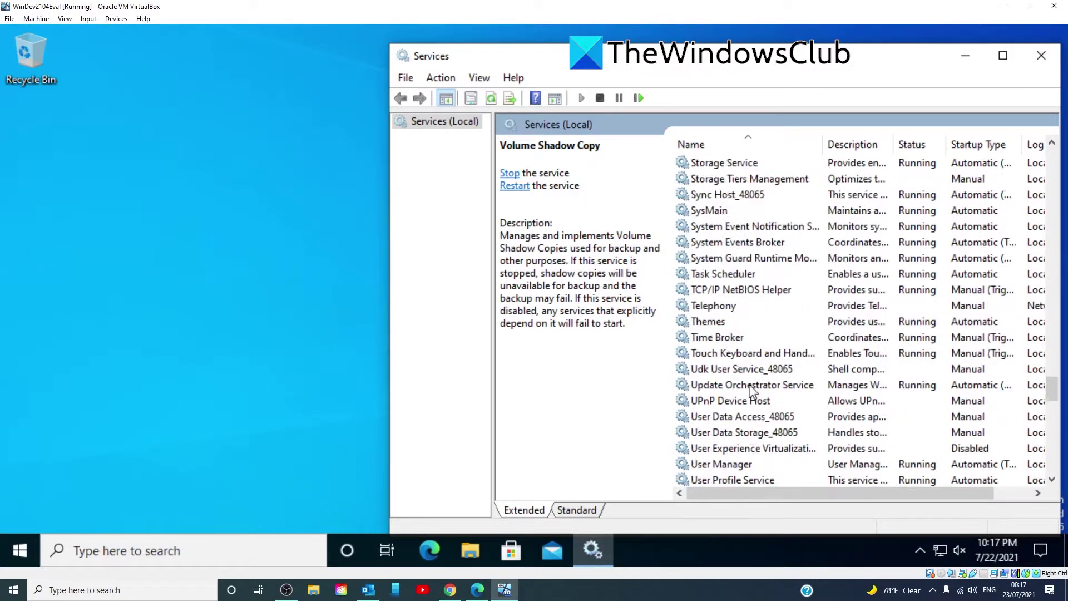
{"action": "scroll", "coordinate": [751, 334], "scroll_direction": "up", "scroll_amount": 4}
{"action": "double_click", "coordinate": [746, 196]}
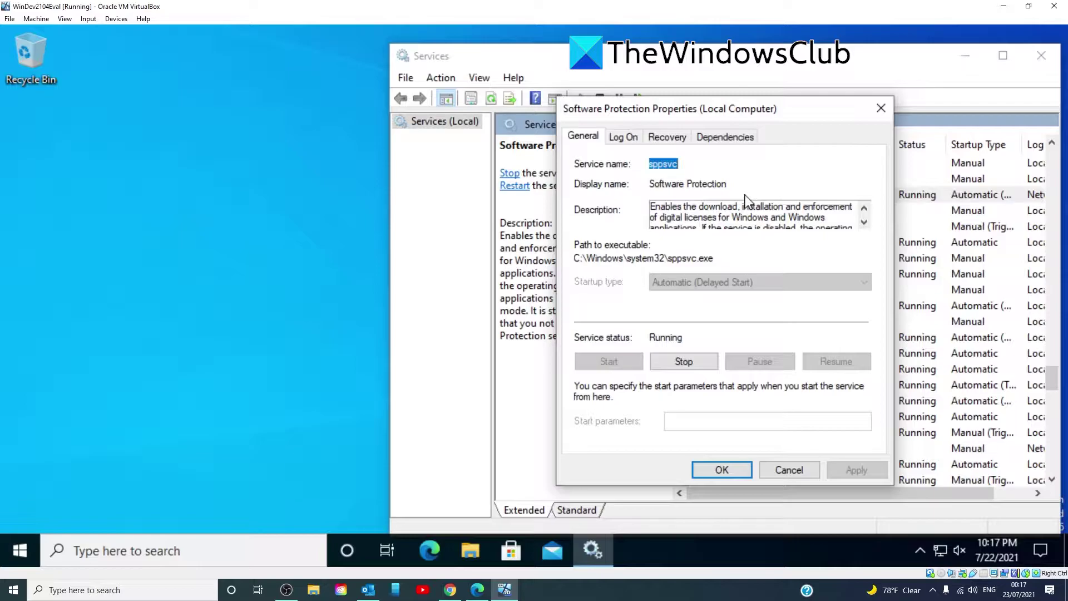
{"action": "left_click", "coordinate": [881, 109]}
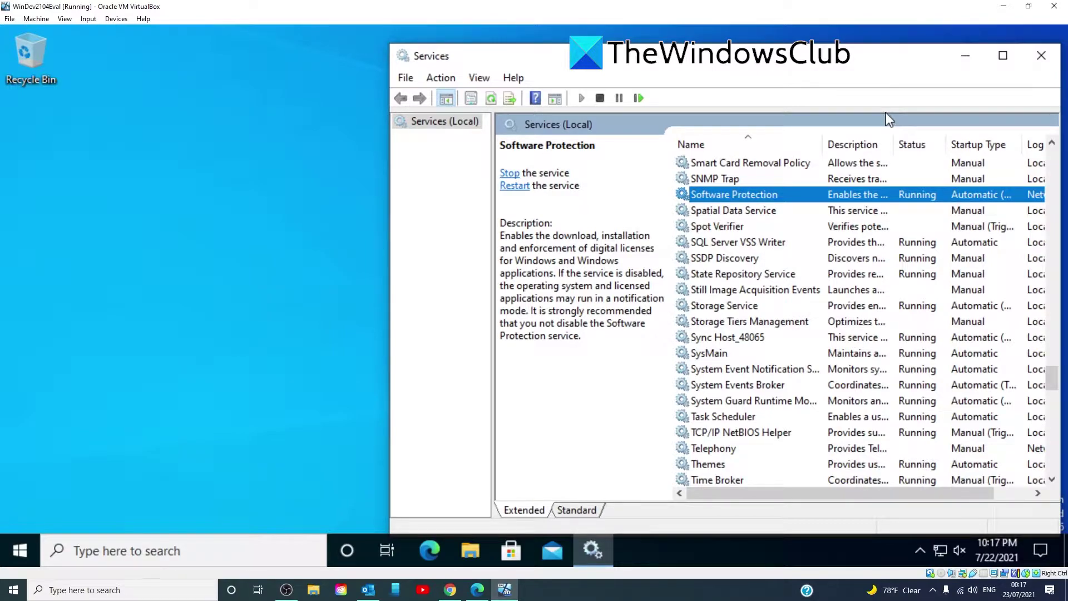
{"action": "left_click", "coordinate": [1041, 55]}
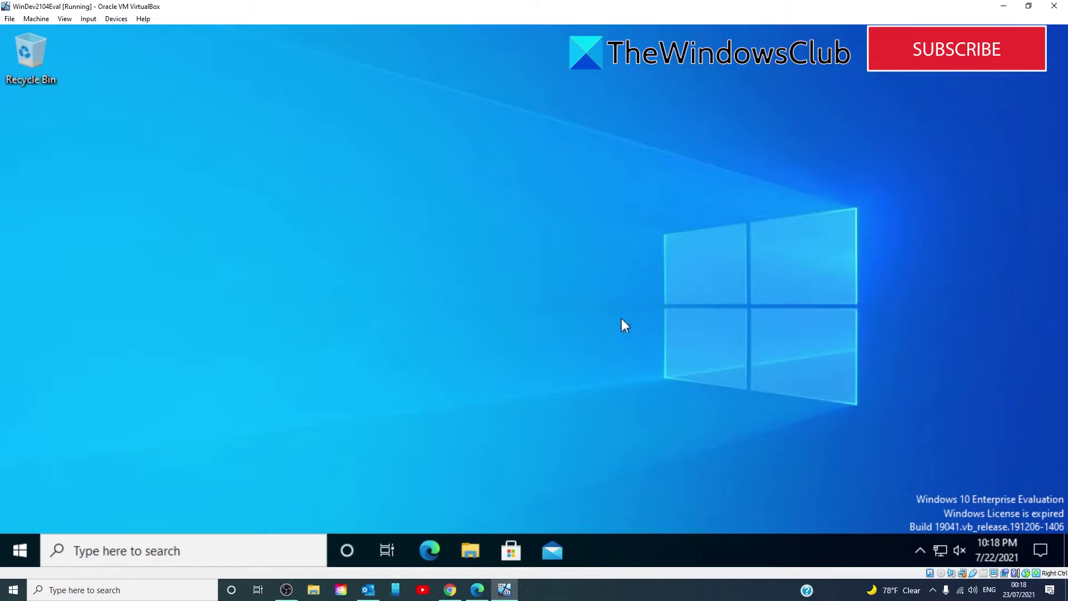
Launch Disk Cleanup by searching 'disk'
{"action": "left_click", "coordinate": [151, 557]}
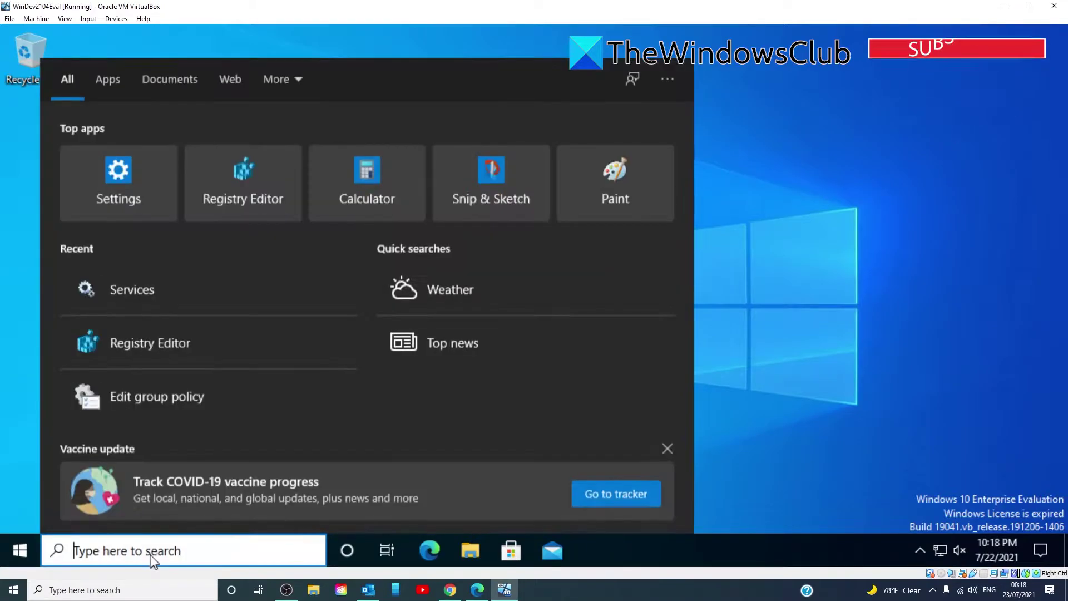
{"action": "type", "text": "disk"}
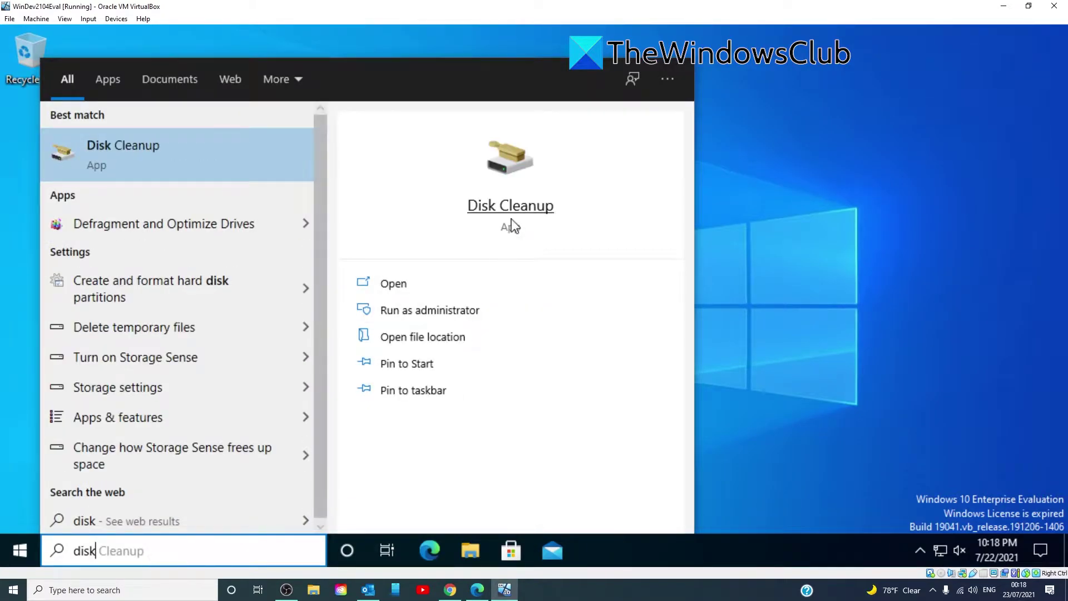
{"action": "left_click", "coordinate": [512, 214]}
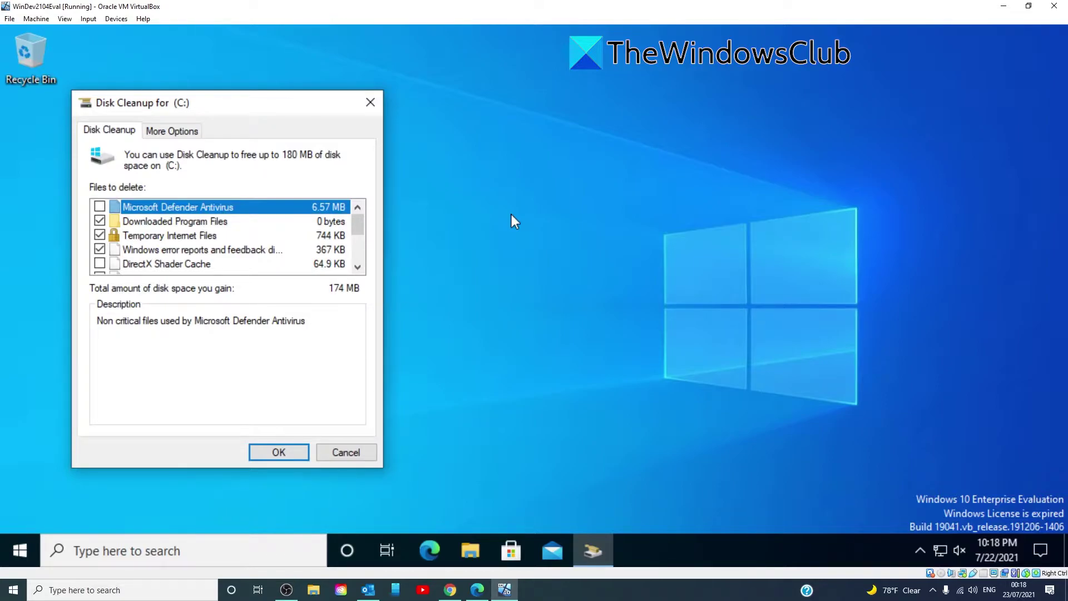
Tick Microsoft Defender Antivirus, Language Resource Files and Recycle Bin, then permanently delete the files
{"action": "left_click", "coordinate": [99, 206]}
{"action": "scroll", "coordinate": [210, 253], "scroll_direction": "down", "scroll_amount": 2}
{"action": "left_click", "coordinate": [100, 221]}
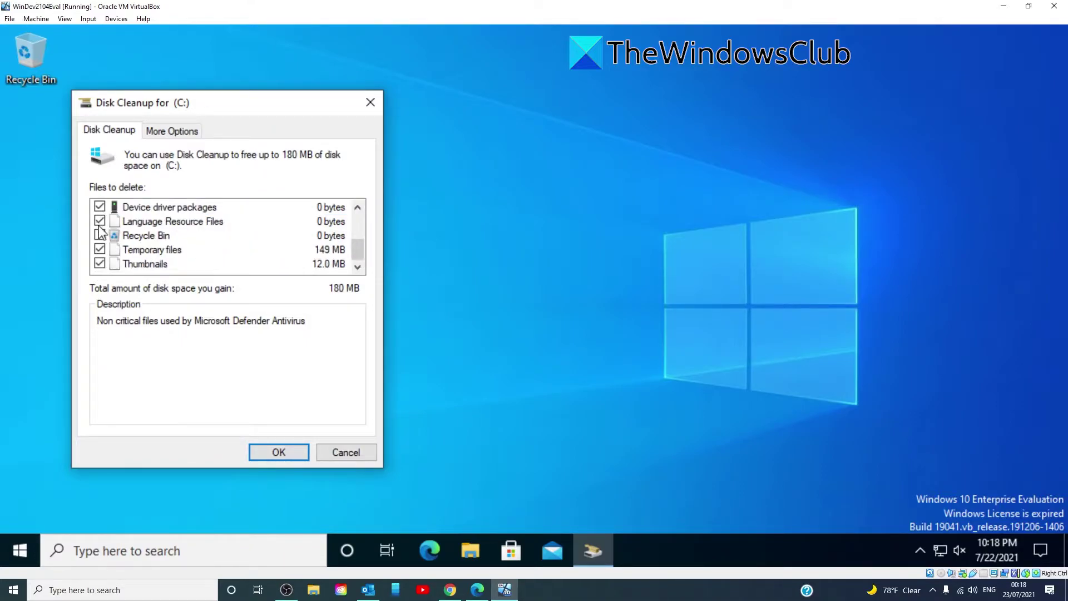
{"action": "left_click", "coordinate": [99, 235]}
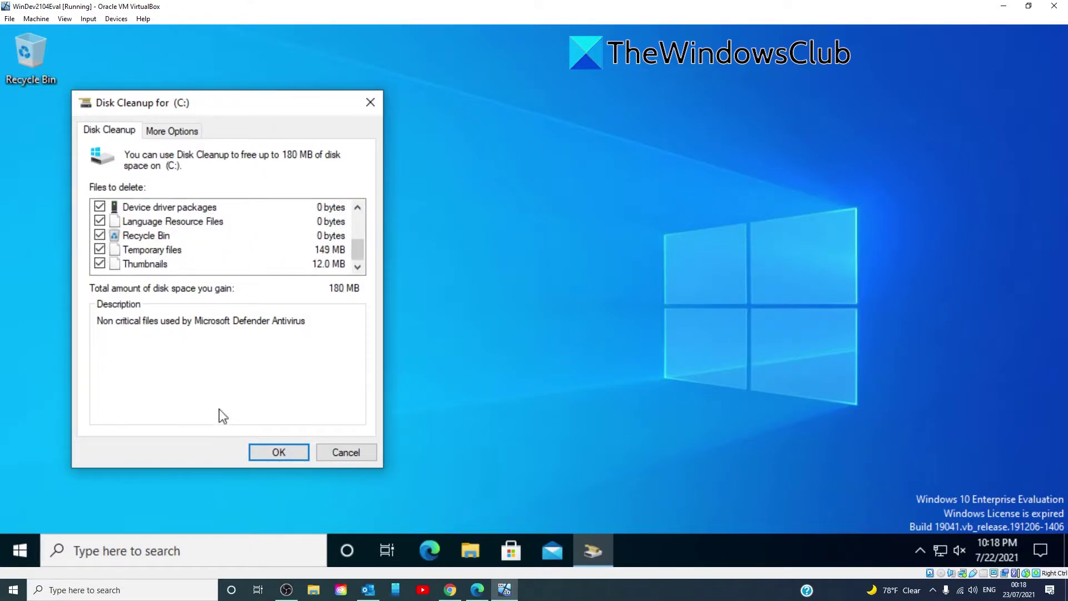
{"action": "left_click", "coordinate": [278, 453]}
{"action": "left_click", "coordinate": [573, 306]}
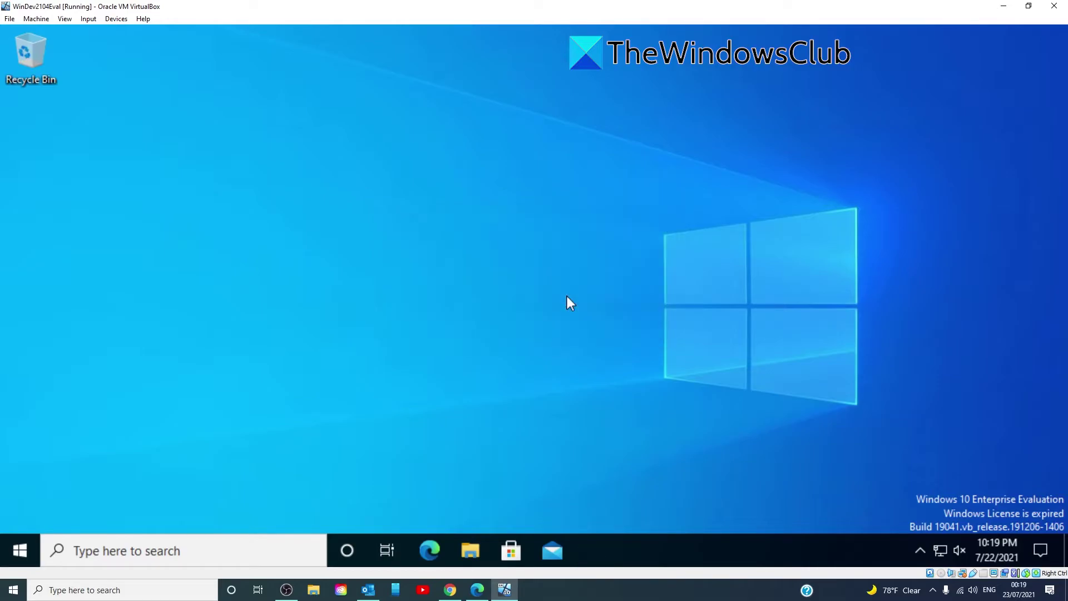
Open Storage settings via a 'storage' search and turn Storage Sense on
{"action": "left_click", "coordinate": [232, 560]}
{"action": "type", "text": "storage"}
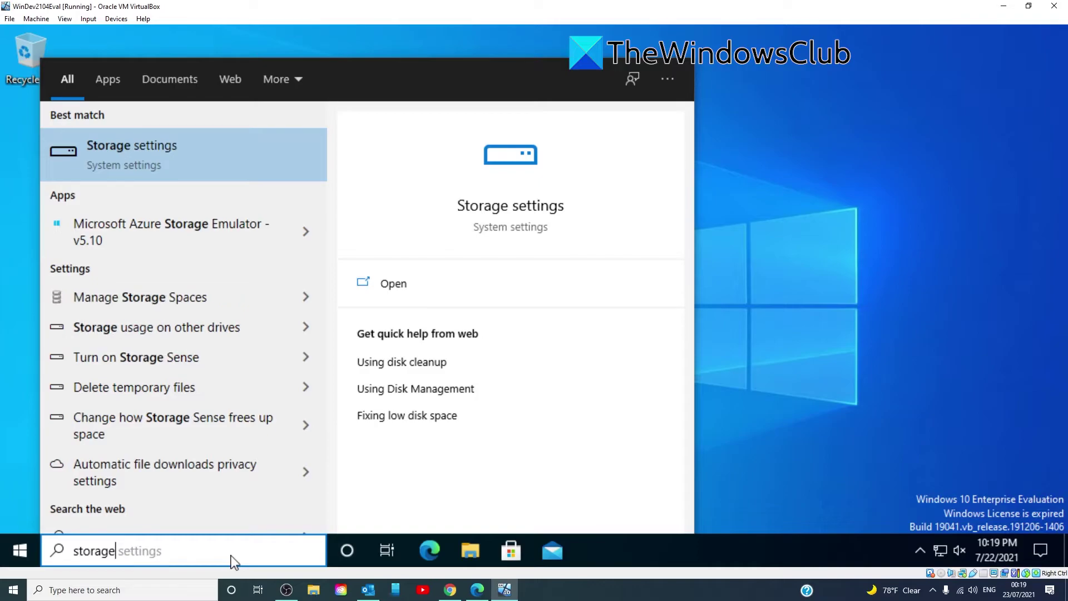
{"action": "left_click", "coordinate": [486, 214]}
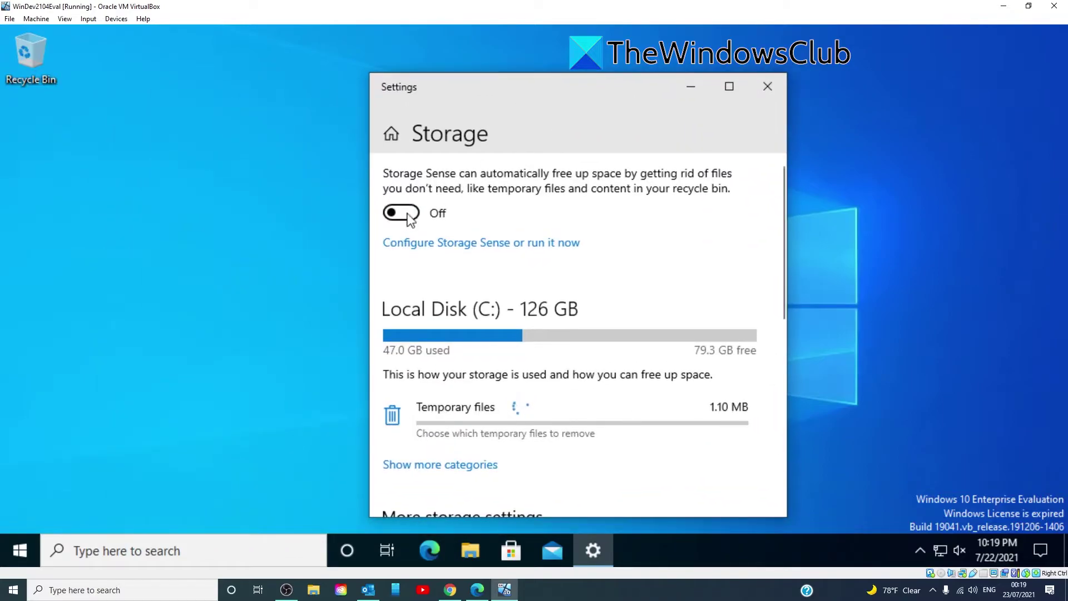
{"action": "left_click", "coordinate": [410, 217]}
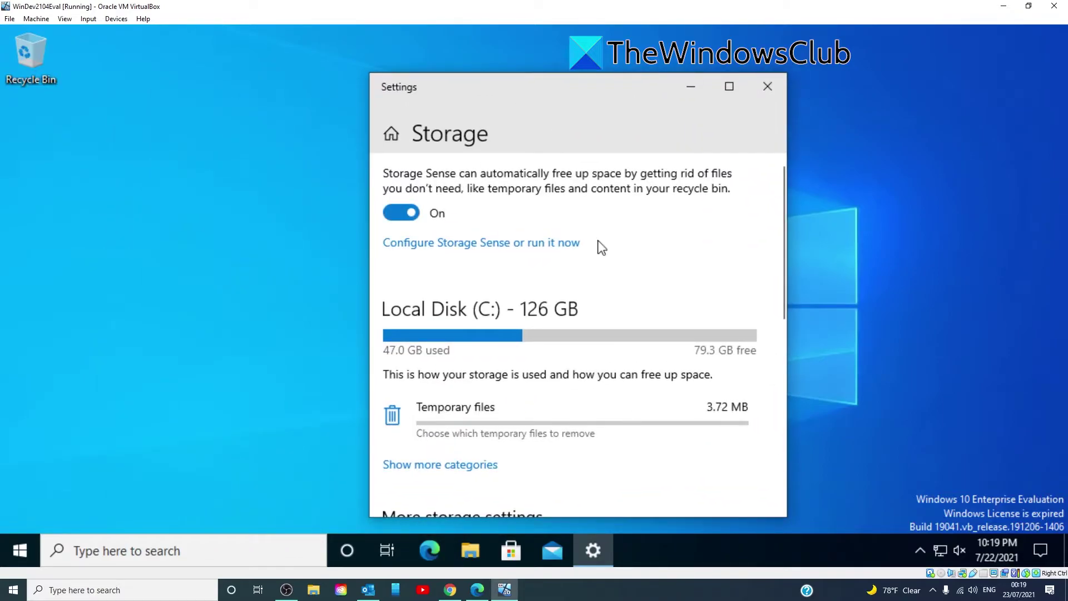
Run Storage Sense immediately with Clean now from its configuration page
{"action": "left_click", "coordinate": [464, 251]}
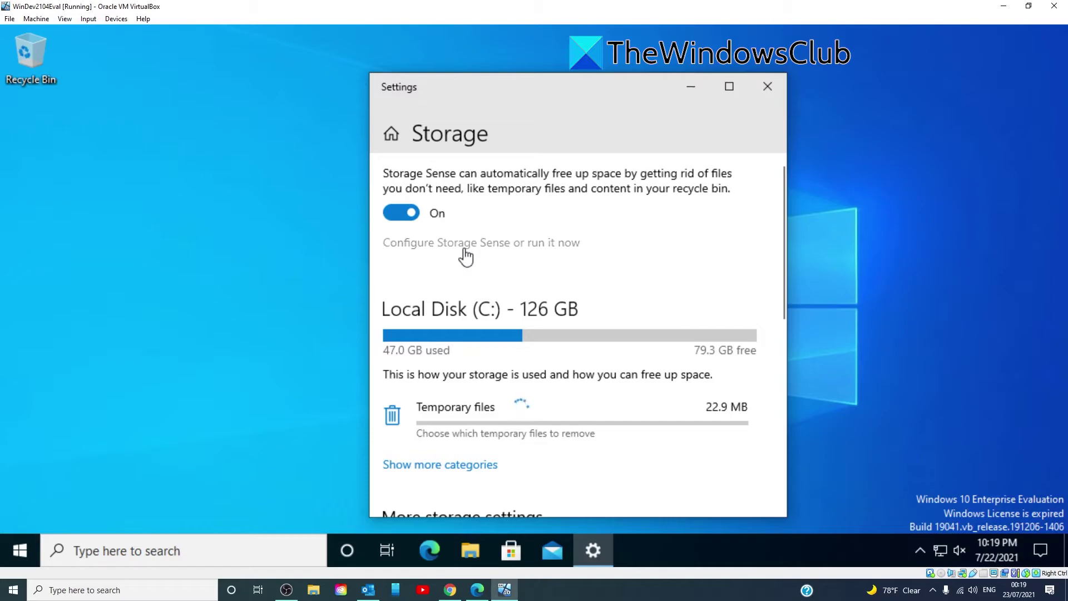
{"action": "scroll", "coordinate": [467, 253], "scroll_direction": "down", "scroll_amount": 10}
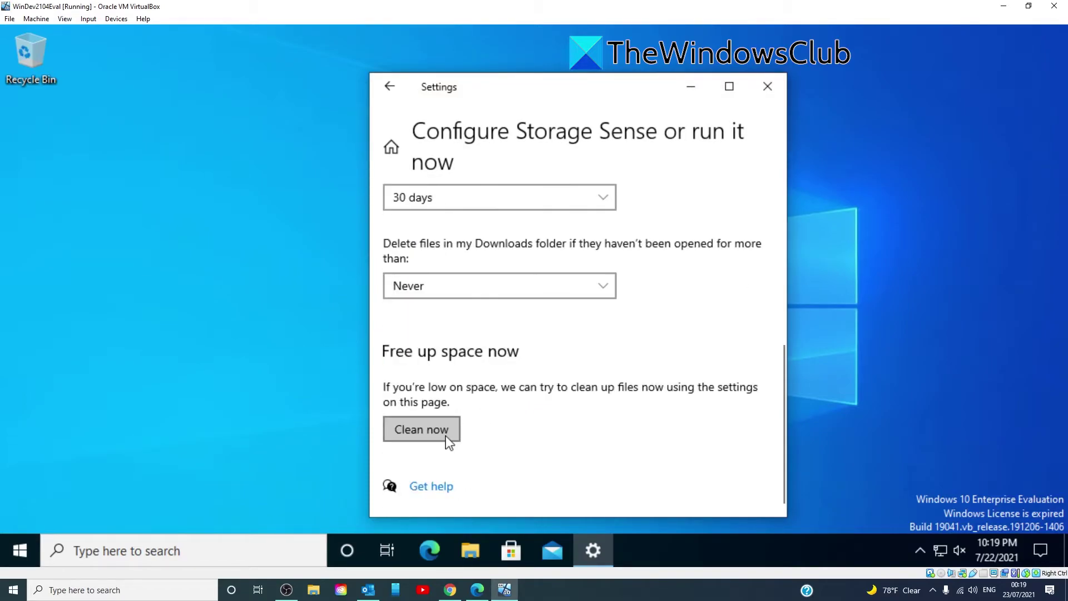
{"action": "left_click", "coordinate": [445, 438]}
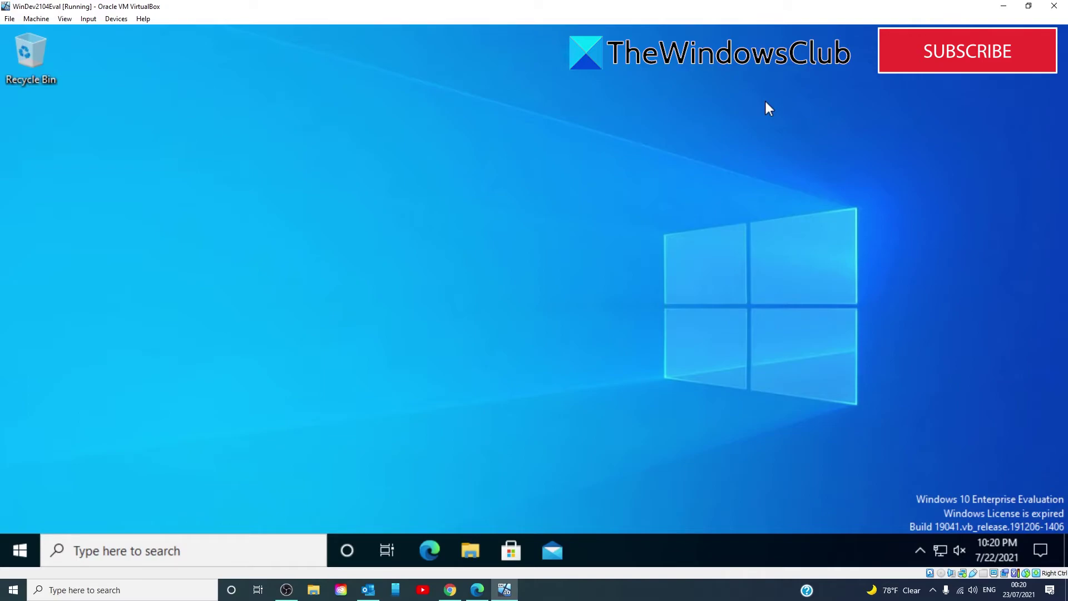
Open Create a restore point via a 'resto' search and select Local Disk (C:)
{"action": "left_click", "coordinate": [139, 551]}
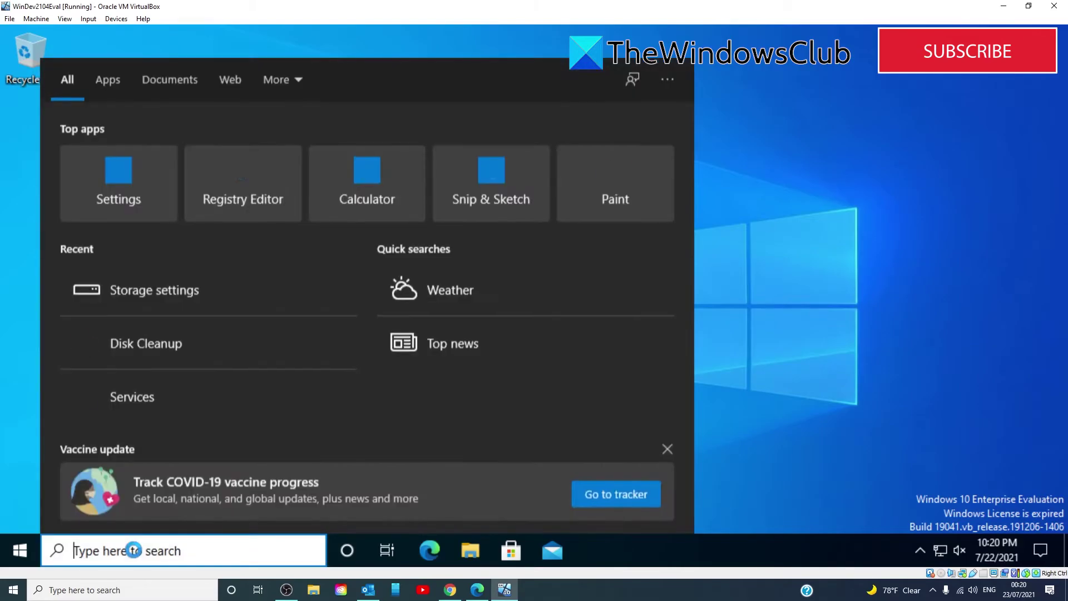
{"action": "type", "text": "resto"}
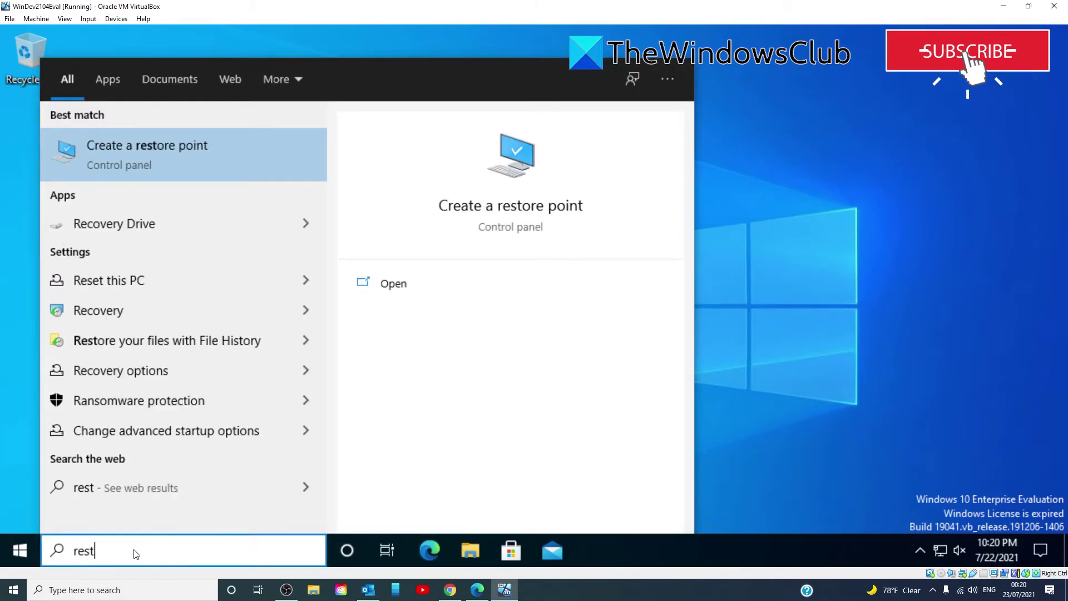
{"action": "left_click", "coordinate": [484, 217]}
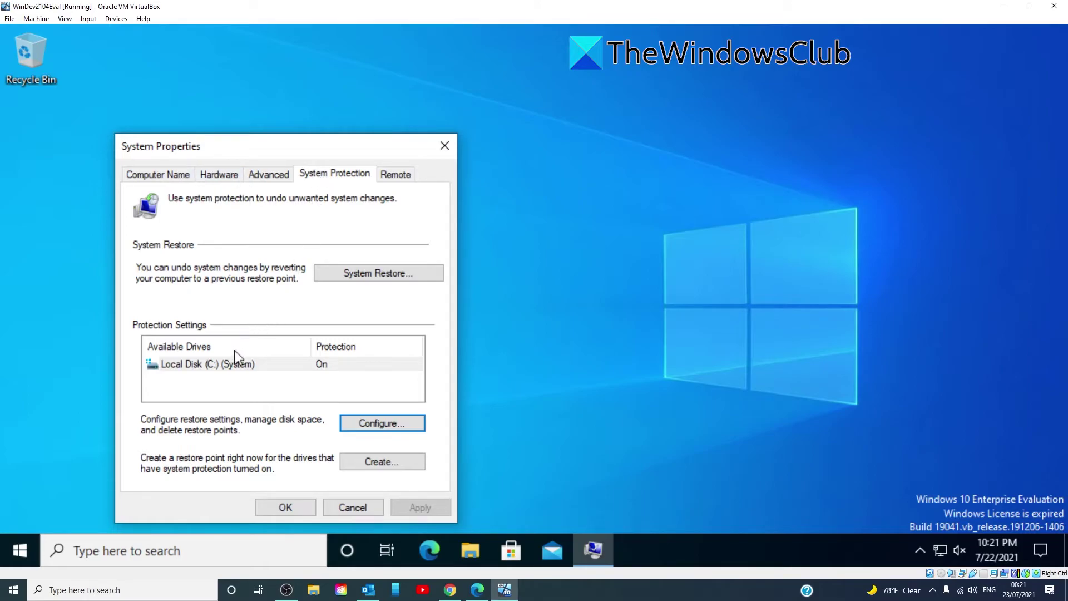
{"action": "left_click", "coordinate": [220, 368]}
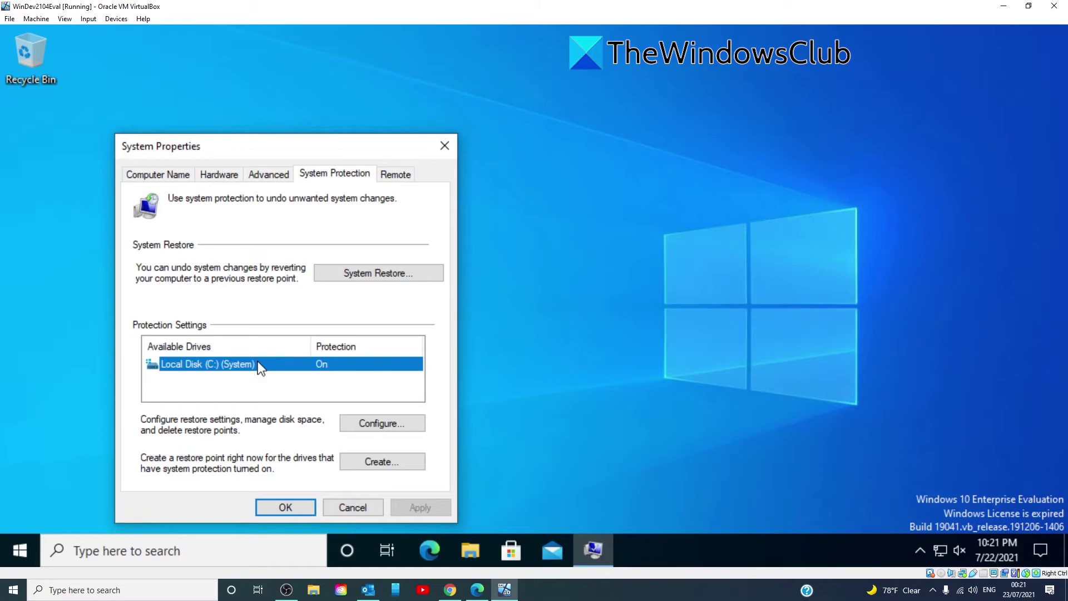
Delete all restore points for C: in its protection settings, then close System Properties
{"action": "left_click", "coordinate": [375, 425]}
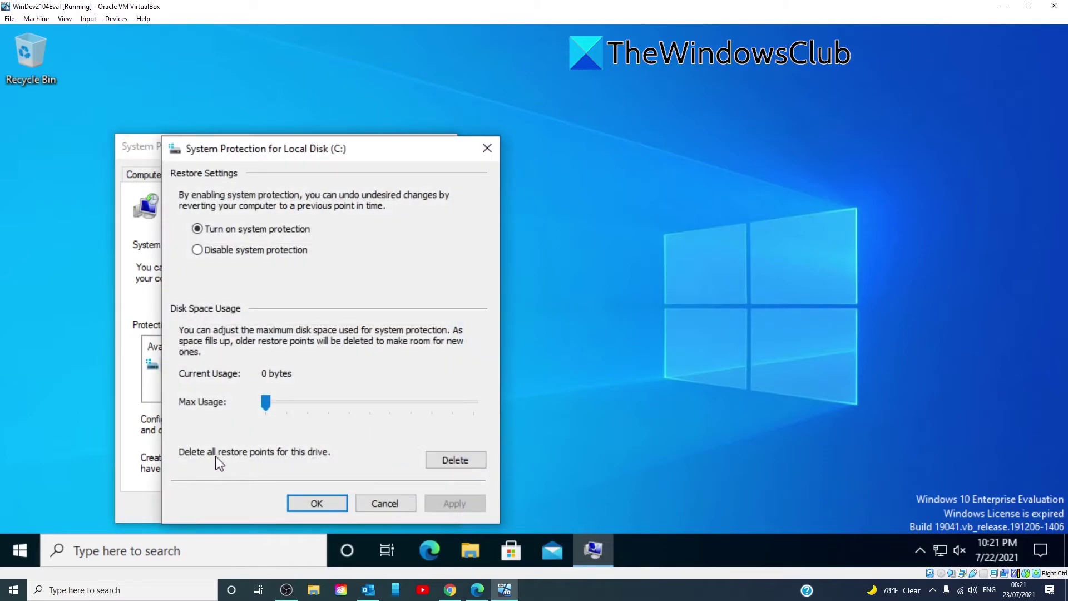
{"action": "left_click", "coordinate": [445, 461]}
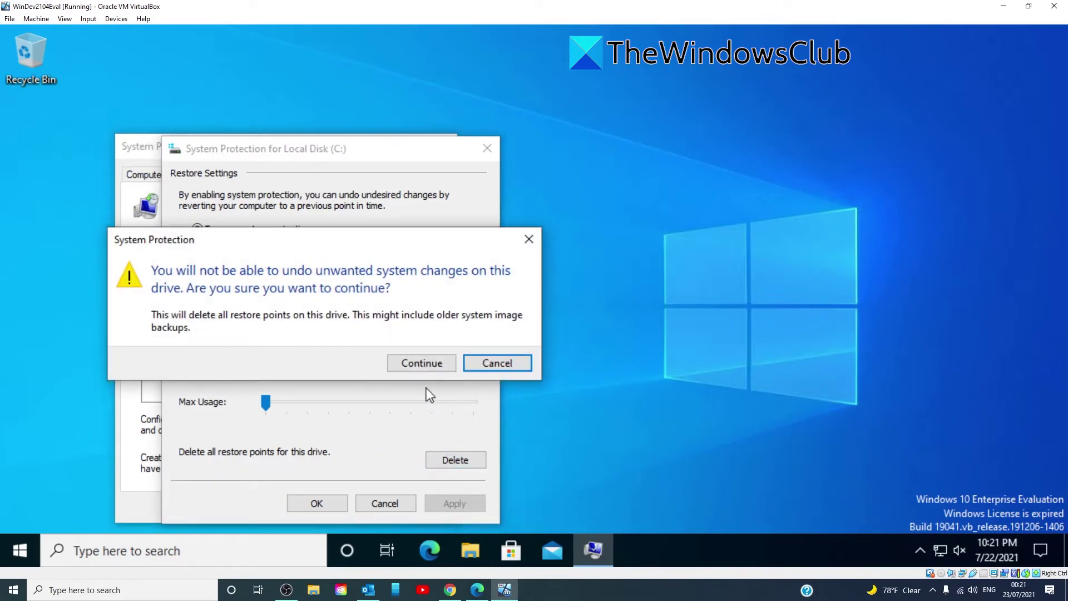
{"action": "left_click", "coordinate": [428, 364]}
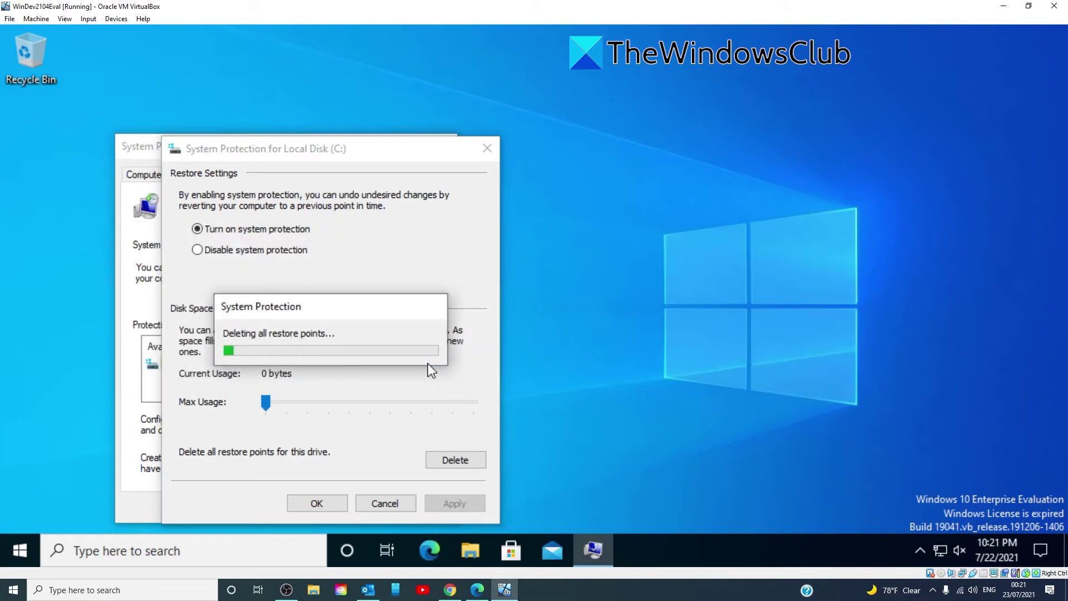
{"action": "left_click", "coordinate": [439, 341]}
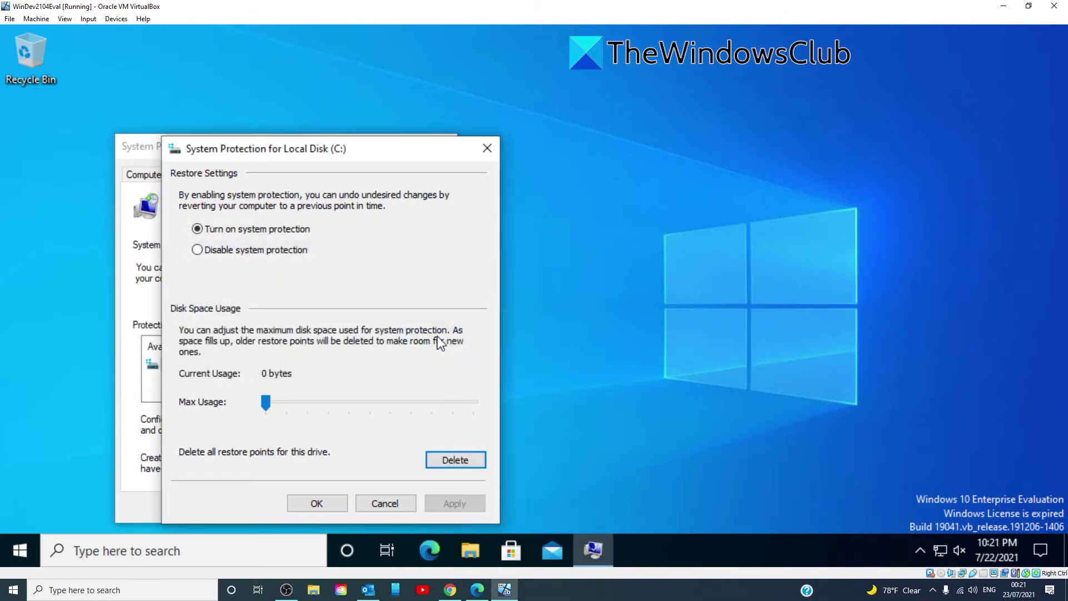
{"action": "left_click", "coordinate": [316, 503]}
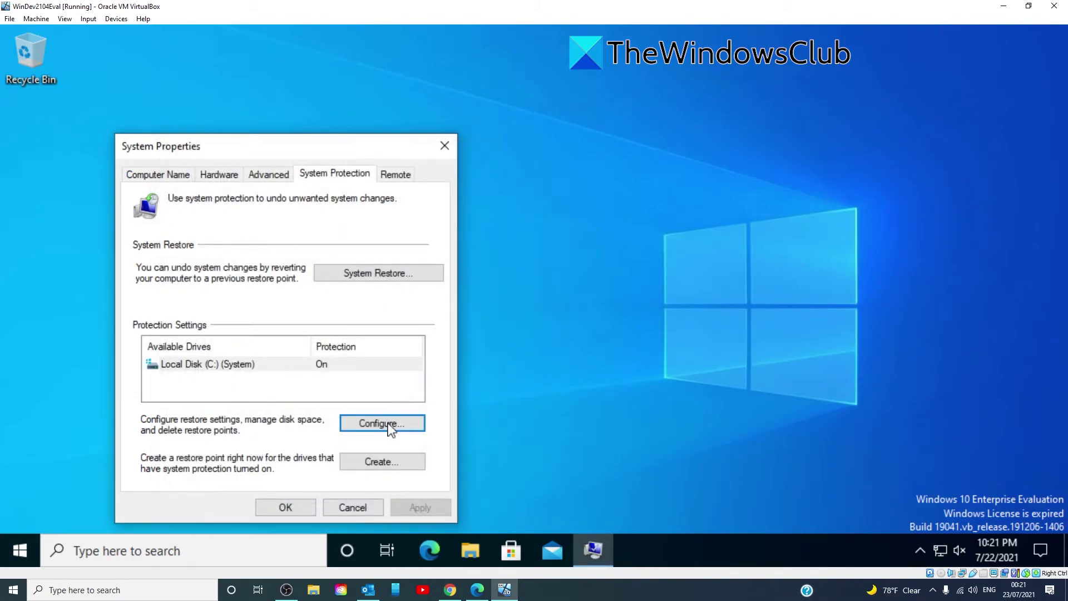
{"action": "left_click", "coordinate": [443, 147]}
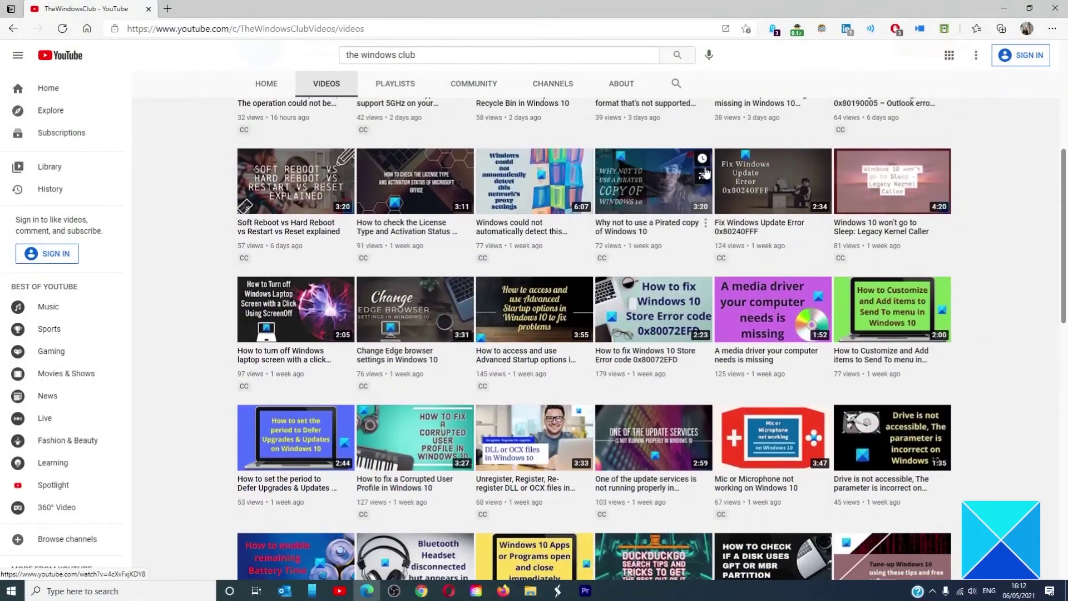
{"action": "scroll", "coordinate": [705, 173], "scroll_direction": "down", "scroll_amount": 10}
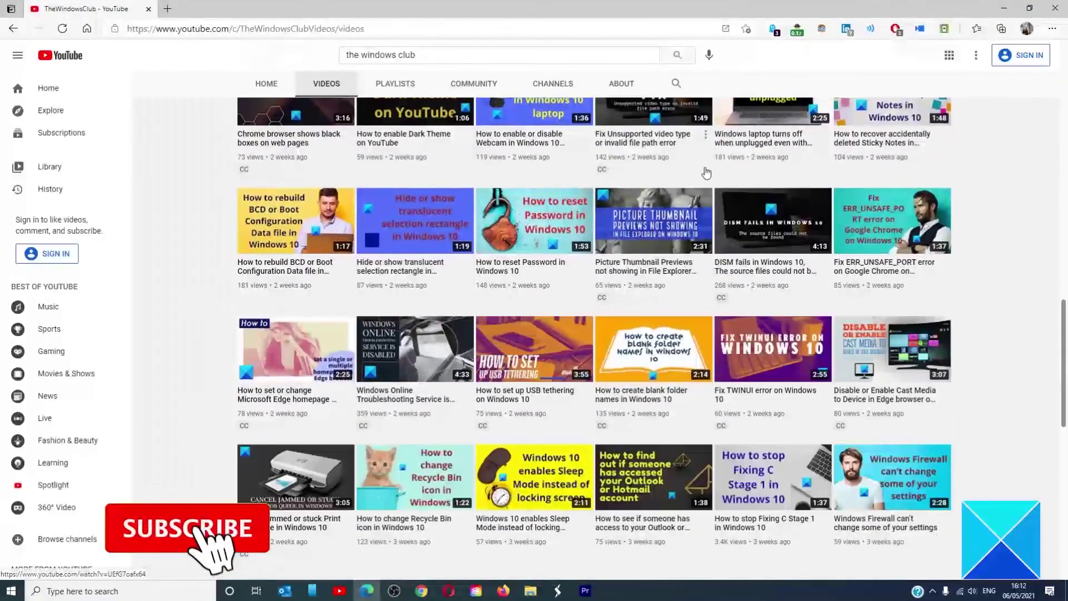
{"action": "scroll", "coordinate": [706, 173], "scroll_direction": "up", "scroll_amount": 10}
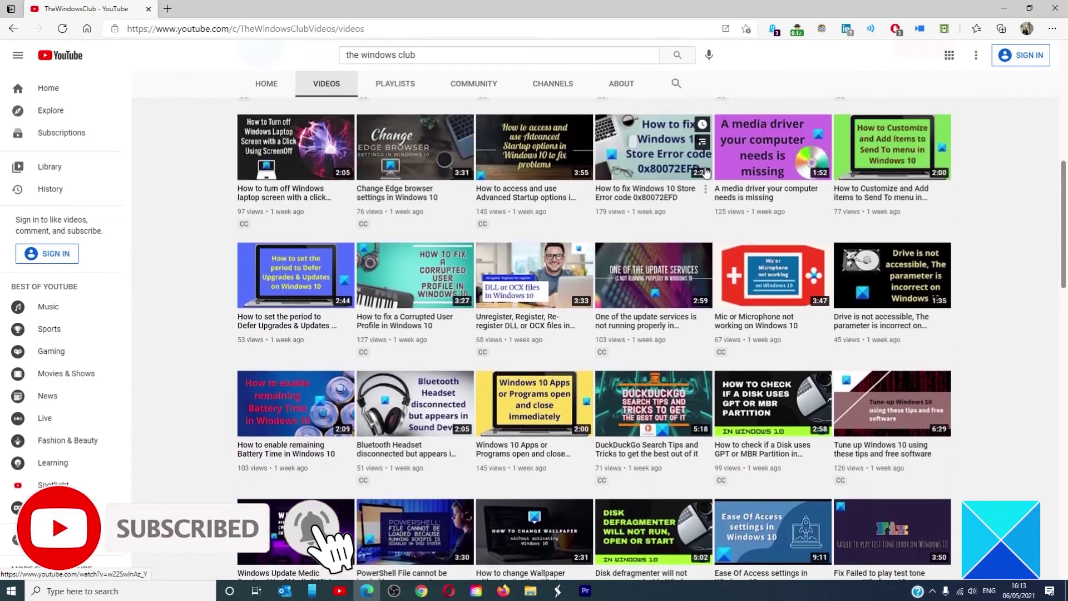